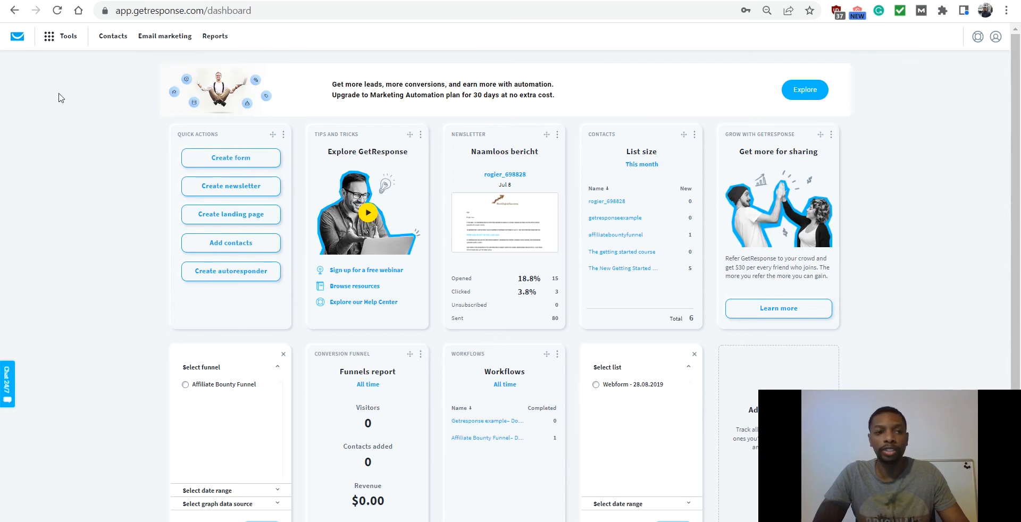
Step: Create a new autoresponder using the new Email Creator
left_click(53, 41)
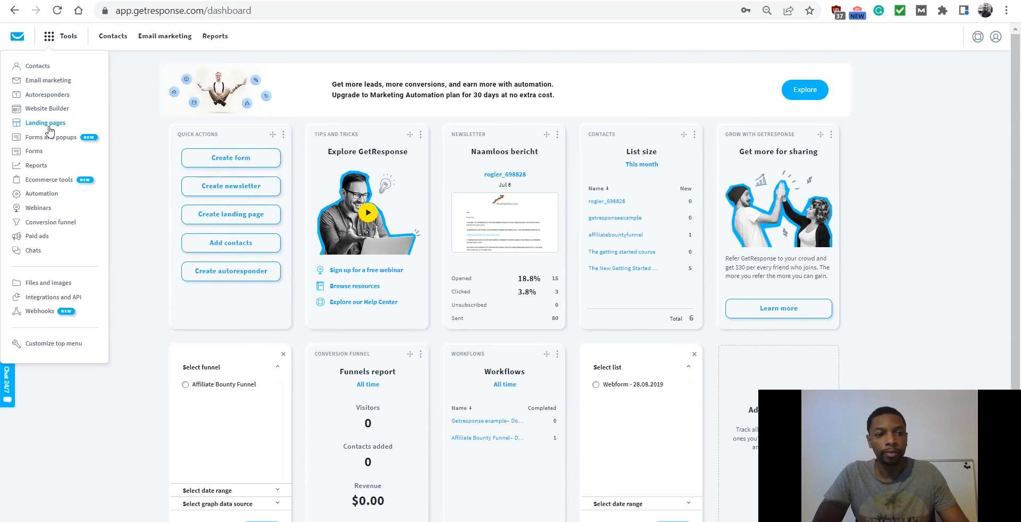
left_click(47, 99)
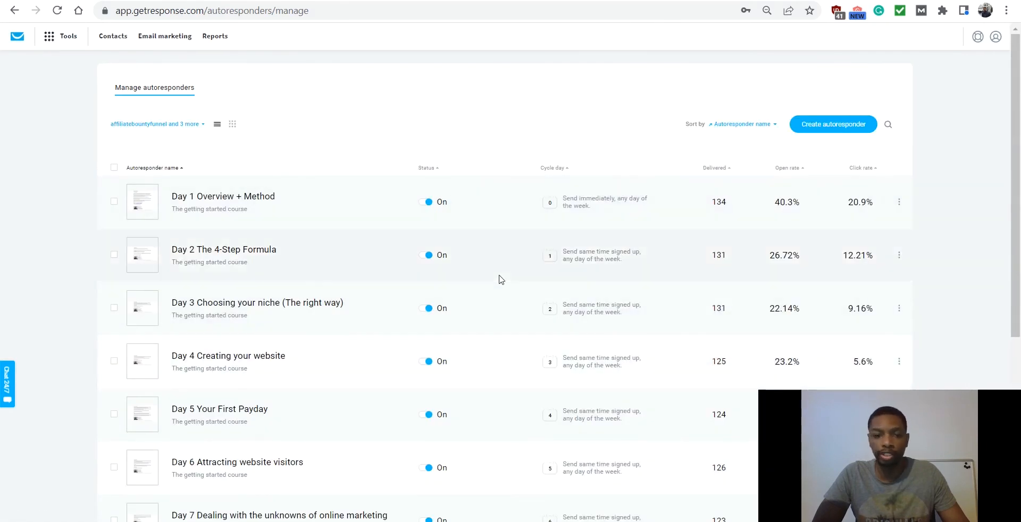
left_click(822, 127)
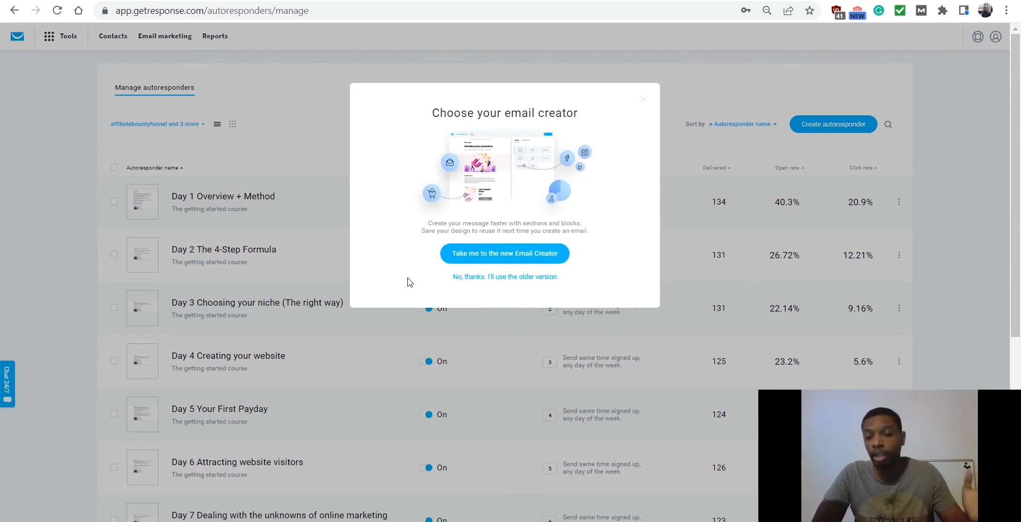
left_click(508, 255)
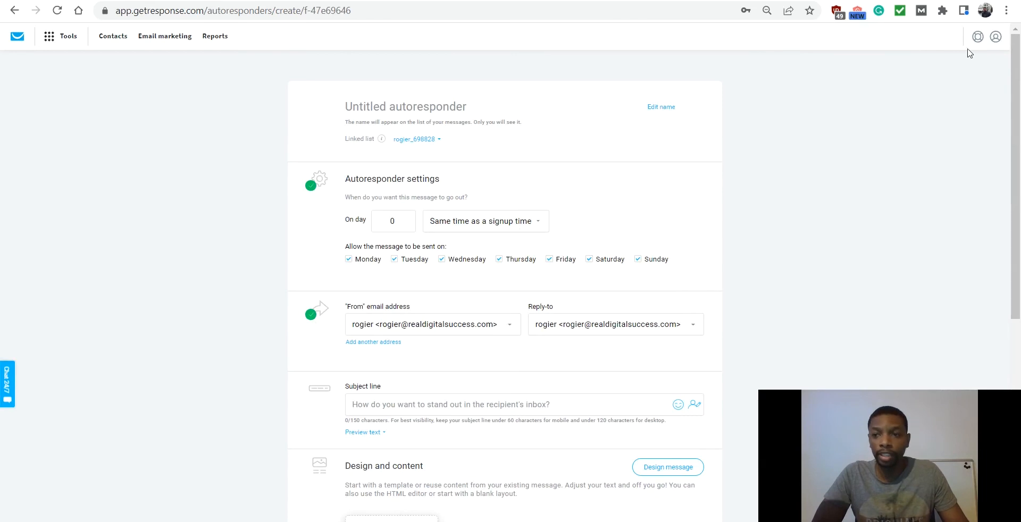
Step: Name the autoresponder "Example Autoresponder" and keep the preselected contact list as its linked list
left_click_drag(1012, 92, 1005, 115)
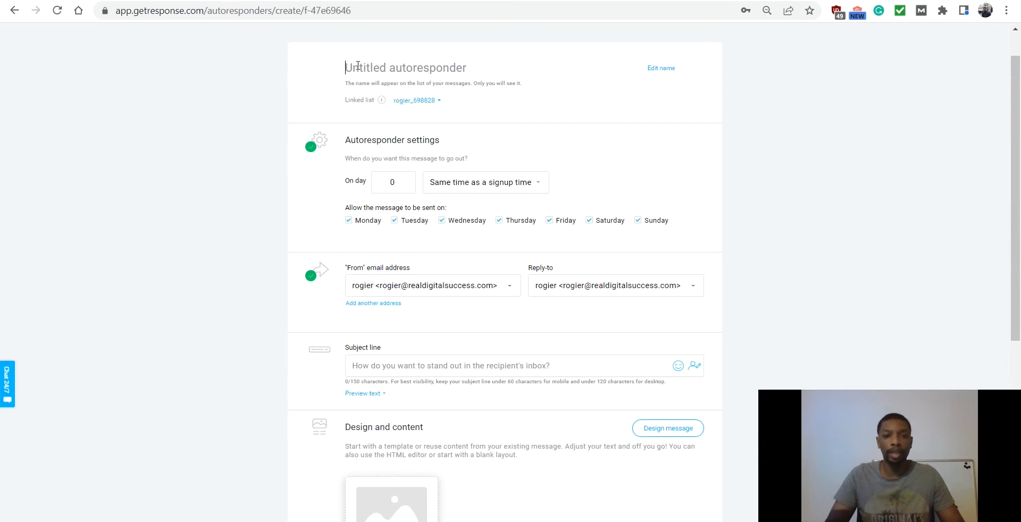
type("Example Autoresponder")
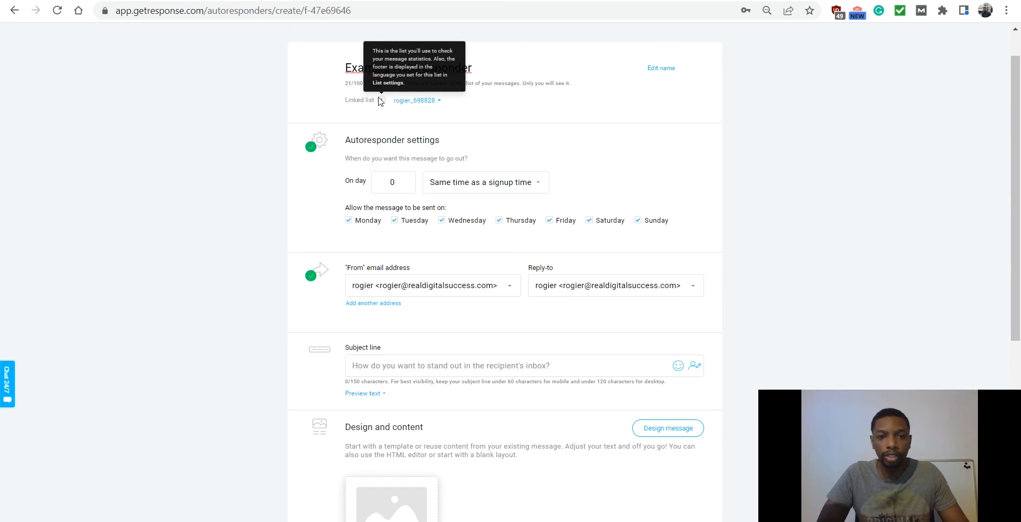
left_click(439, 102)
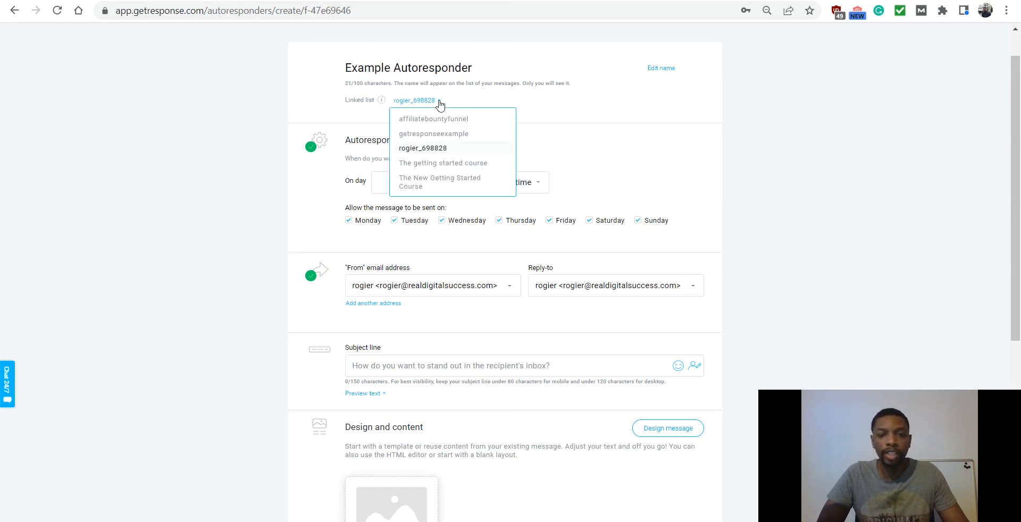
left_click(428, 146)
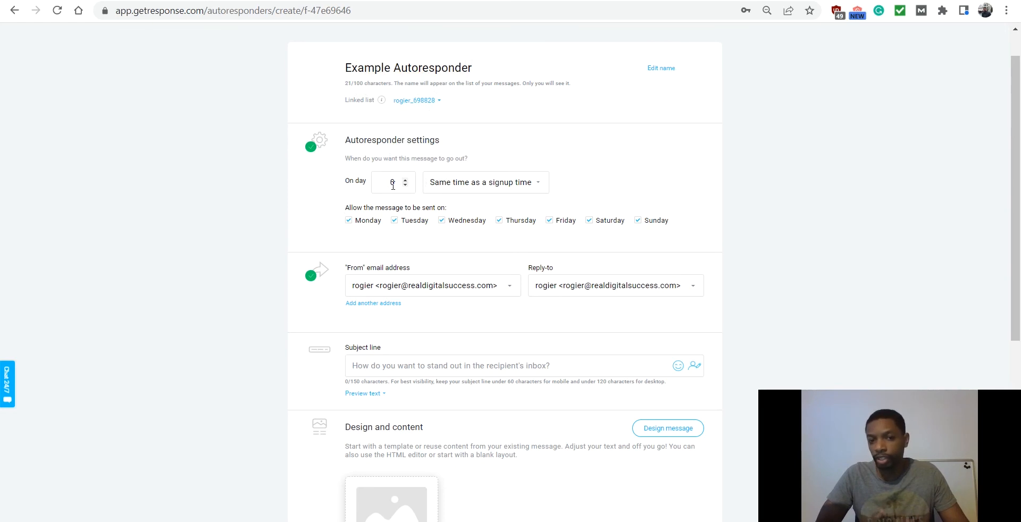
Step: Try the "With a delay of" and "Exactly at" sending options, returning the send time to "Same time as a signup time"
left_click(536, 186)
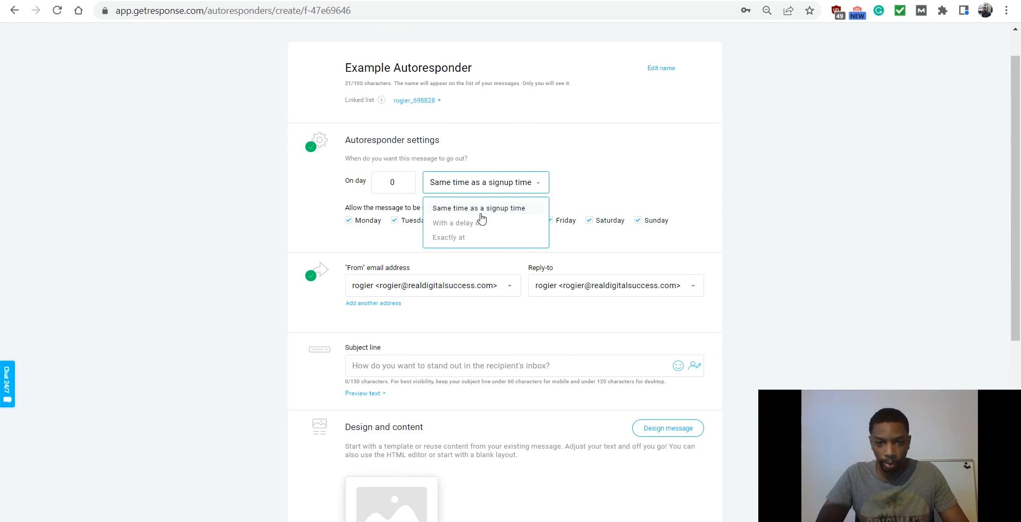
left_click(457, 225)
left_click(550, 188)
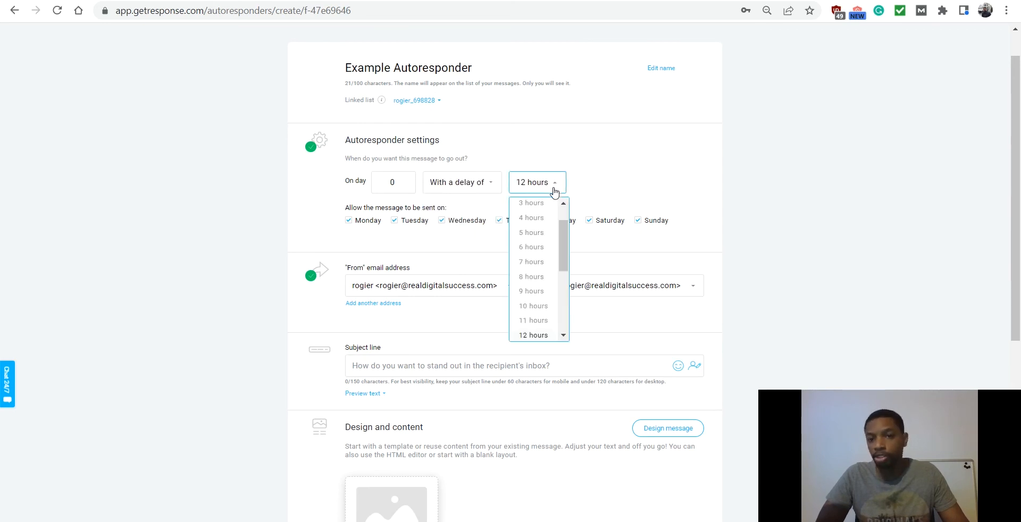
scroll(565, 240, "up", 2)
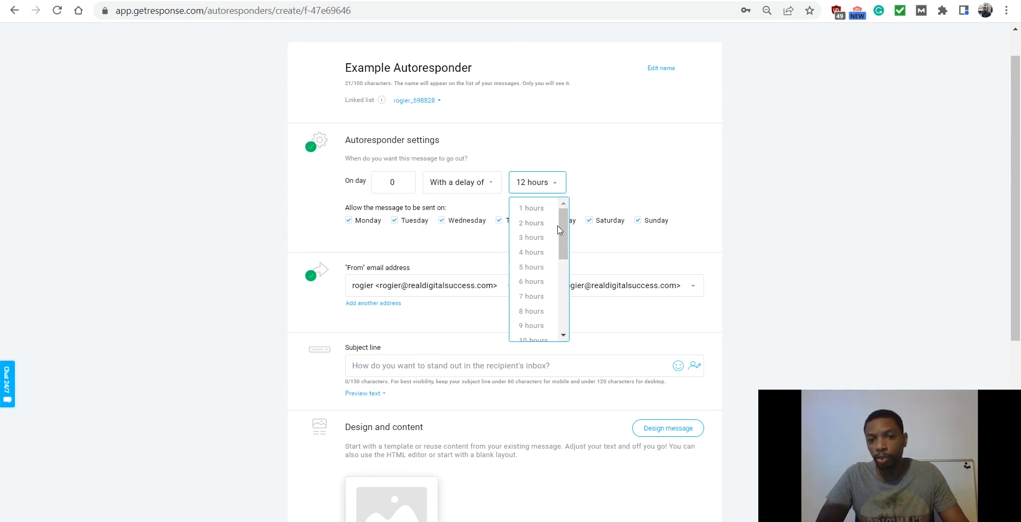
left_click_drag(564, 229, 569, 198)
left_click(552, 182)
left_click(484, 187)
left_click(458, 238)
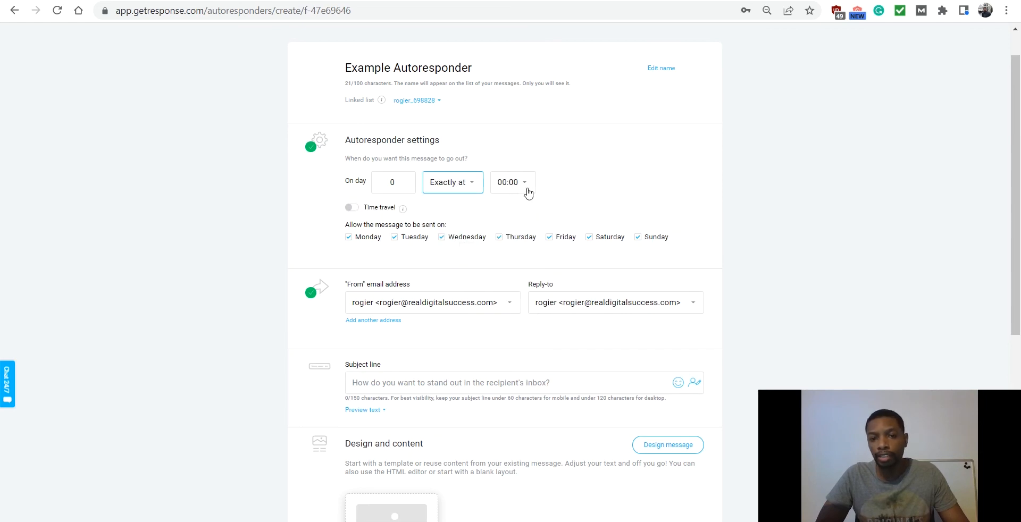
left_click(472, 192)
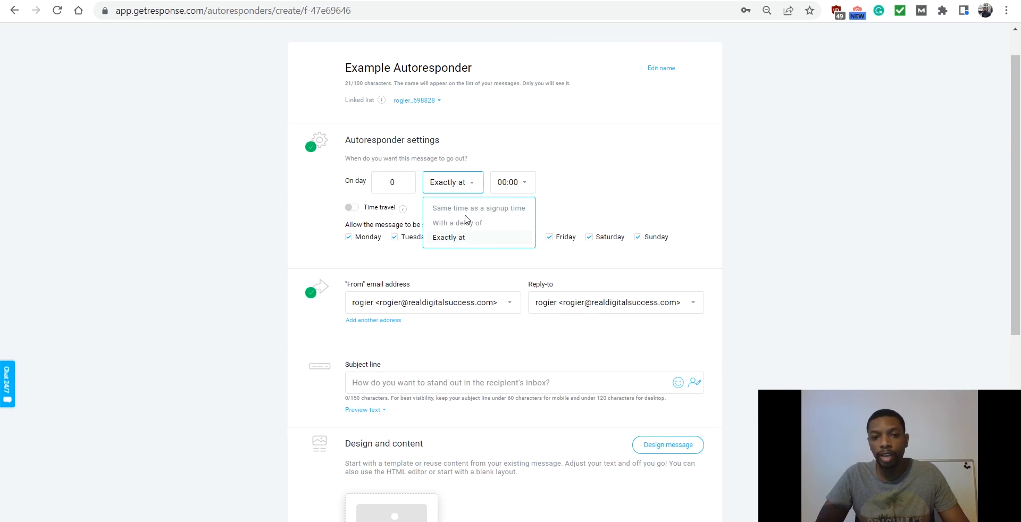
left_click(465, 209)
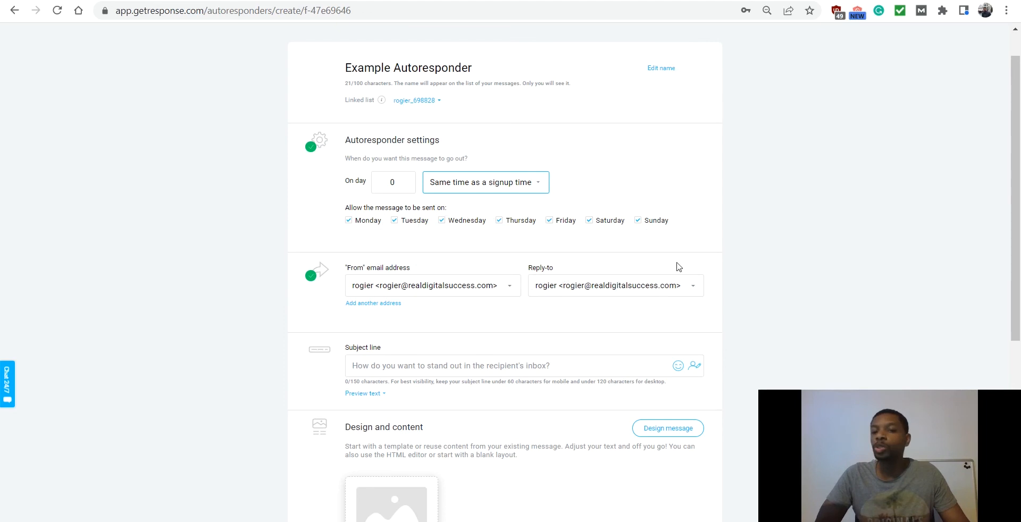
Step: Enter the subject line "Hey This is an example email"
left_click_drag(1017, 177, 1019, 248)
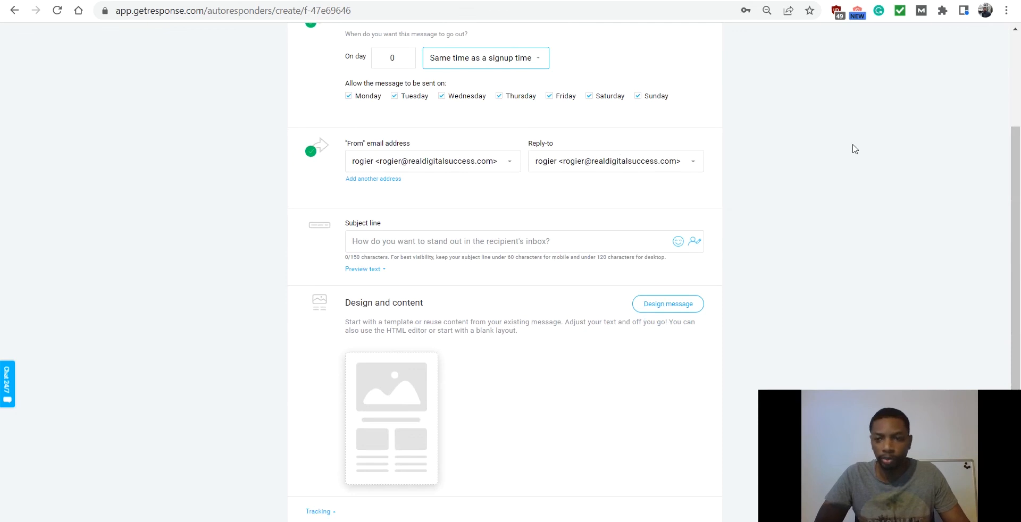
left_click_drag(1015, 167, 1015, 248)
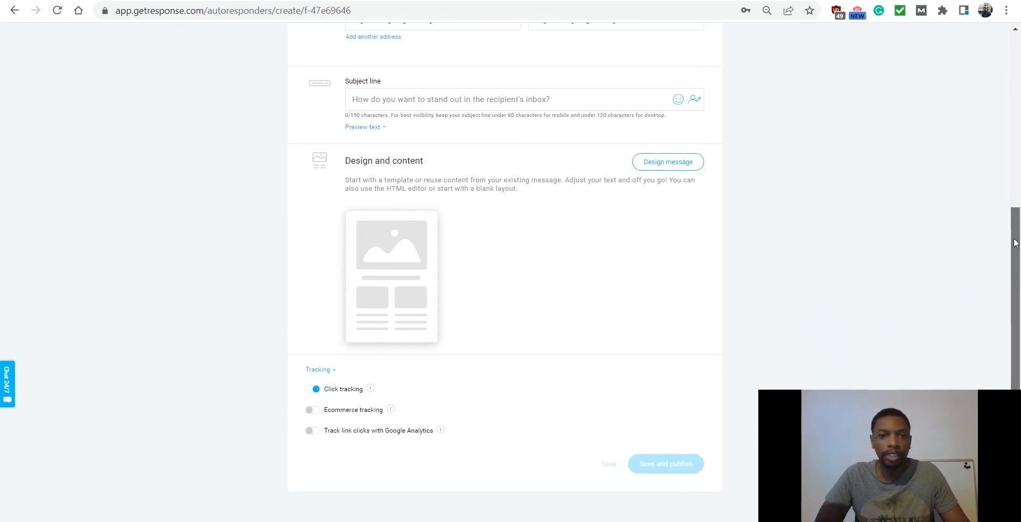
left_click(362, 101)
type("This is an ")
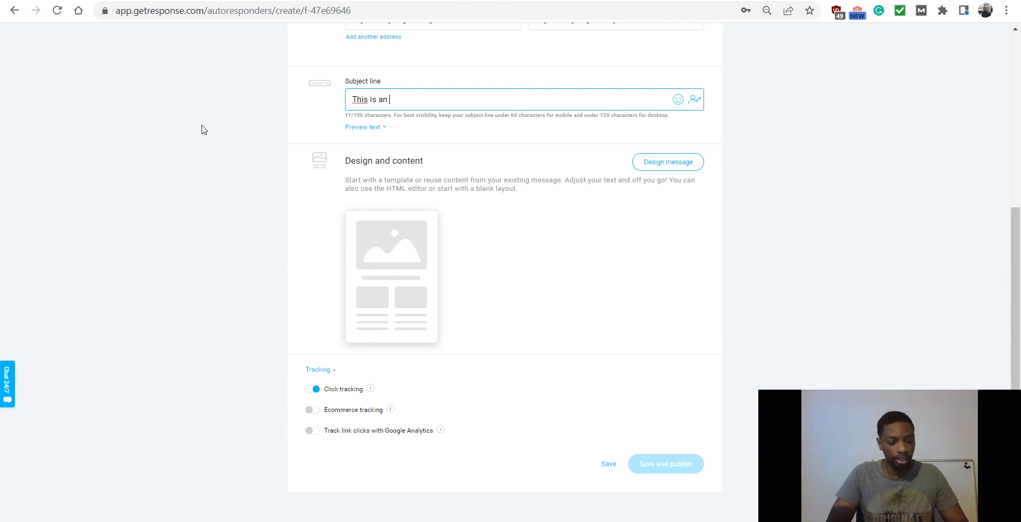
type("example email")
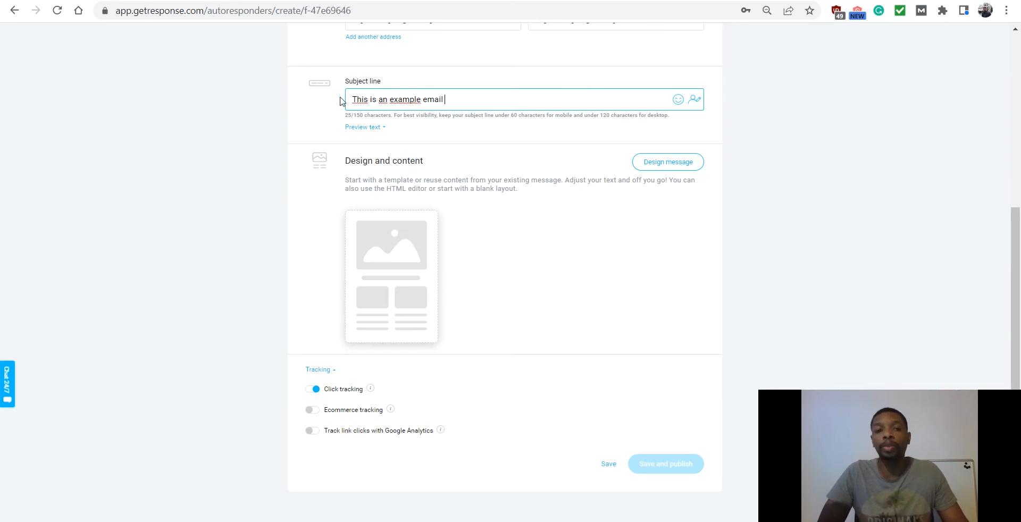
type("Hey")
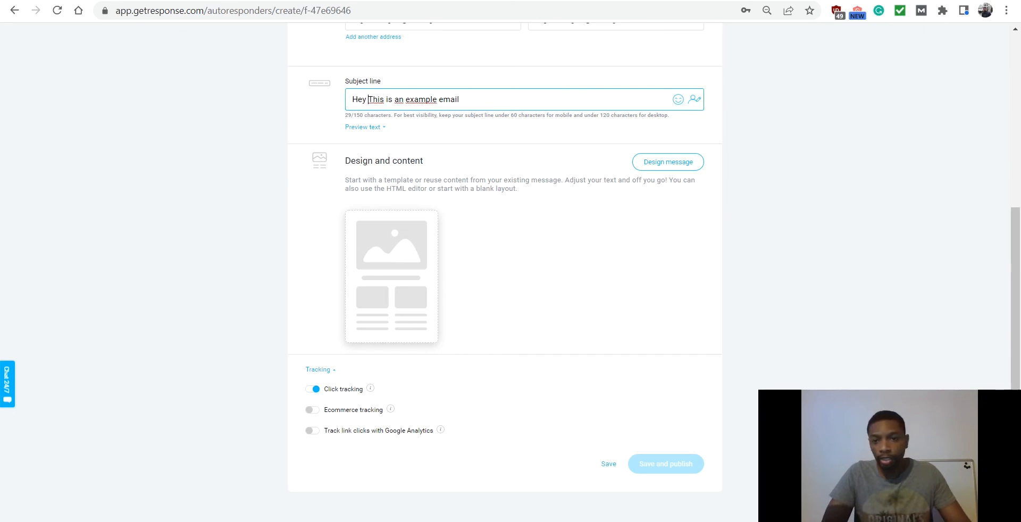
Step: Try to insert the firstname contact field after "Hey" in the subject line, removing the misplaced field
left_click(695, 101)
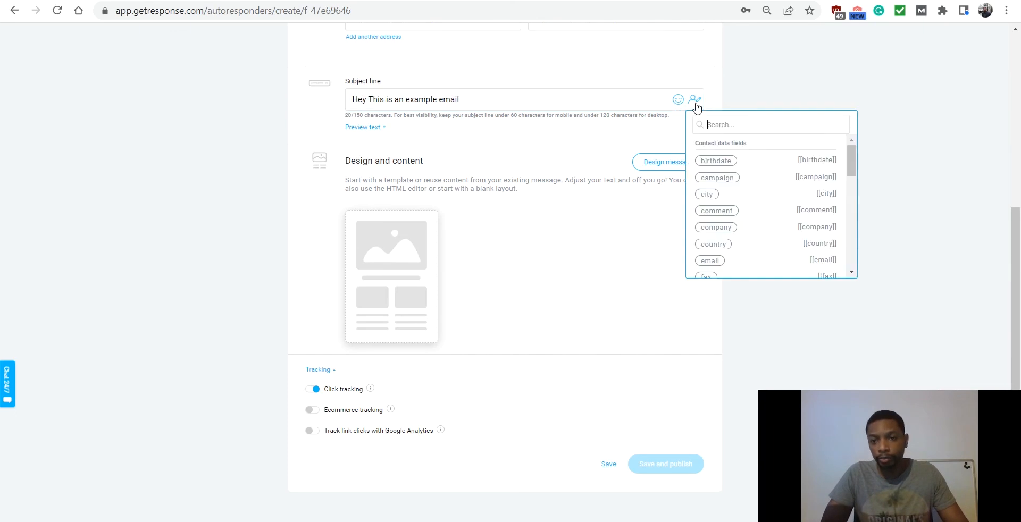
left_click_drag(853, 165, 850, 171)
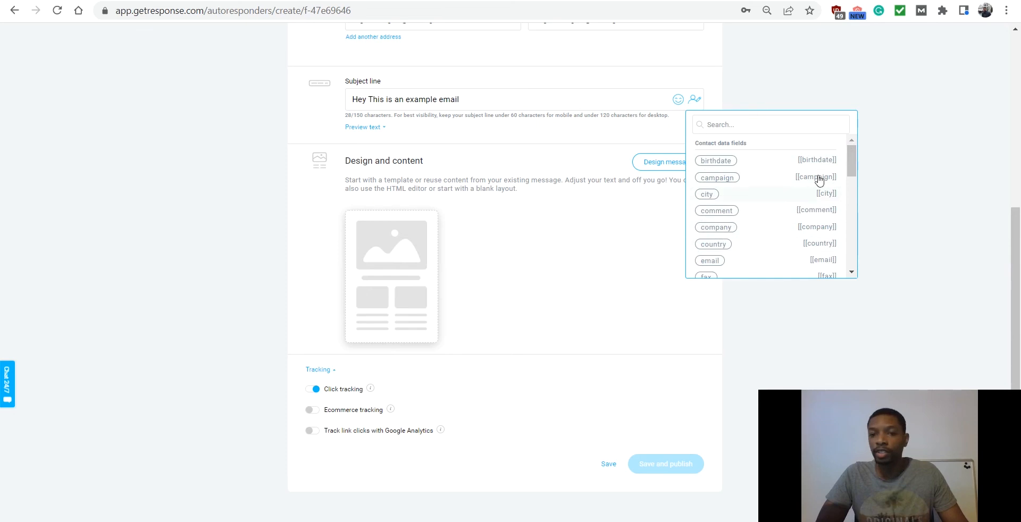
mouse_move(852, 167)
left_mouse_down()
mouse_move(852, 215)
mouse_move(851, 182)
left_mouse_up()
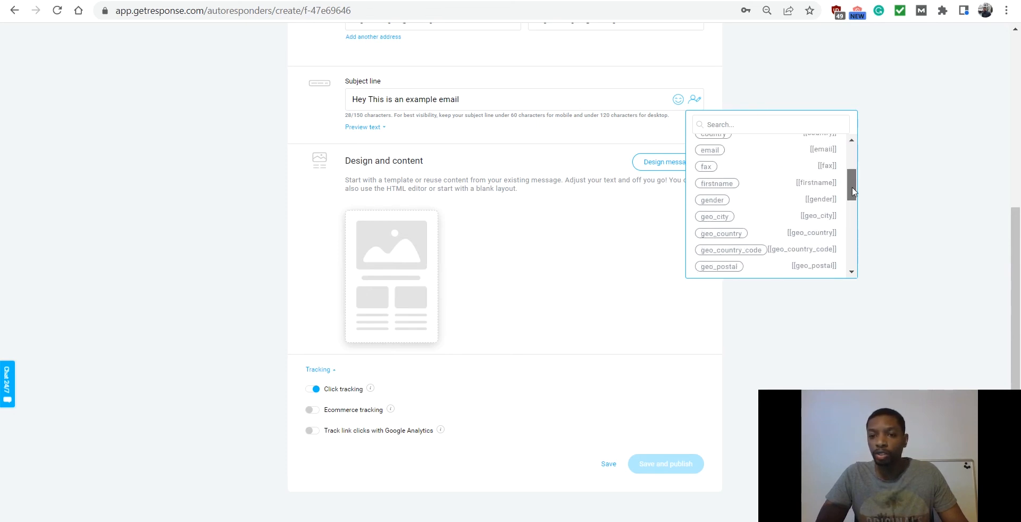
left_click(721, 185)
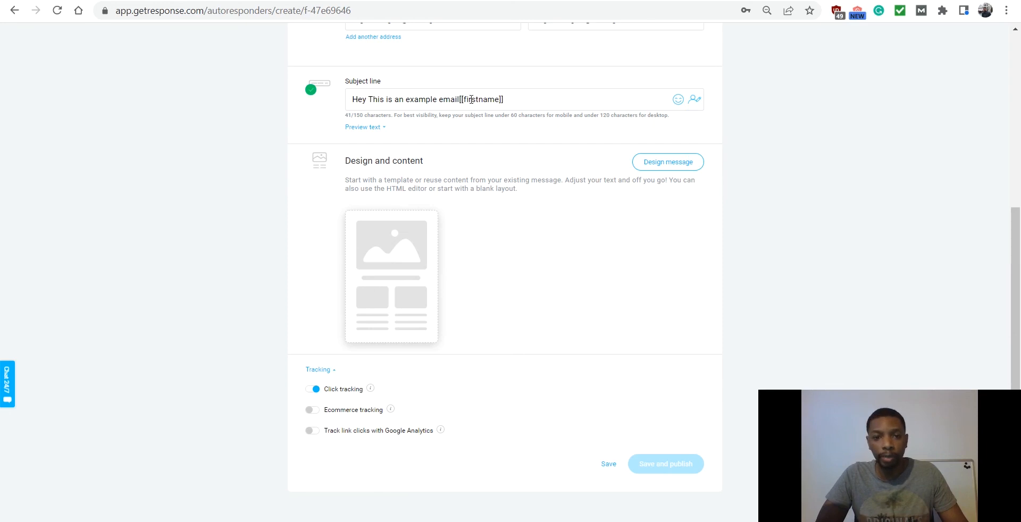
left_click_drag(511, 100, 467, 99)
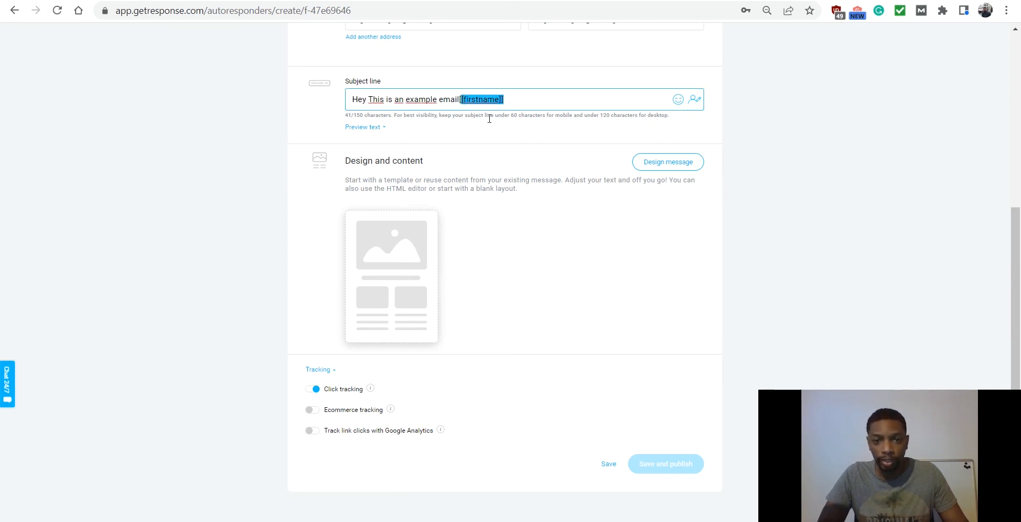
key("BackSpace")
Step: Replace the subject text after "Hey" with the firstname contact field followed by ", This is an example email"
left_click_drag(506, 97, 367, 98)
key("BackSpace")
left_click(695, 99)
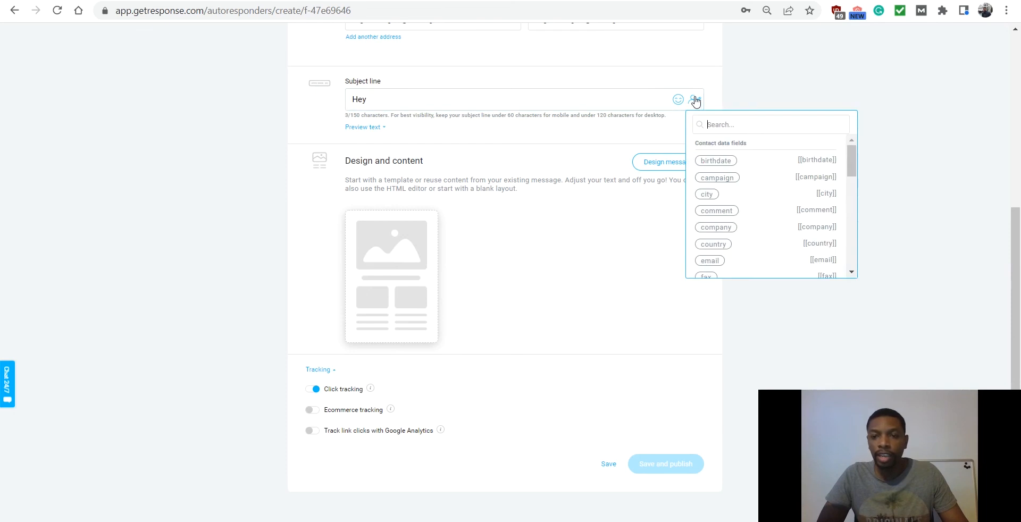
scroll(851, 166, "down", 3)
left_click(735, 183)
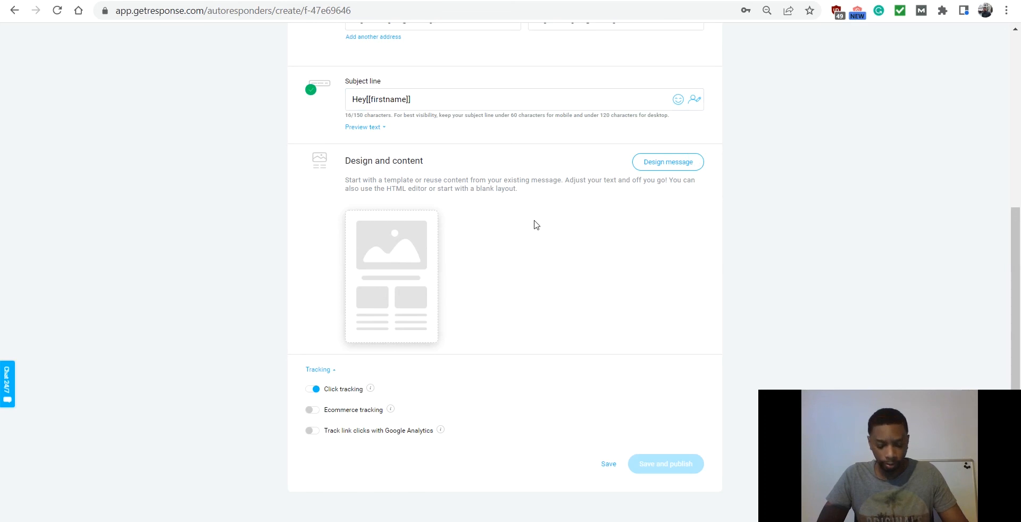
left_click(444, 104)
type(", ")
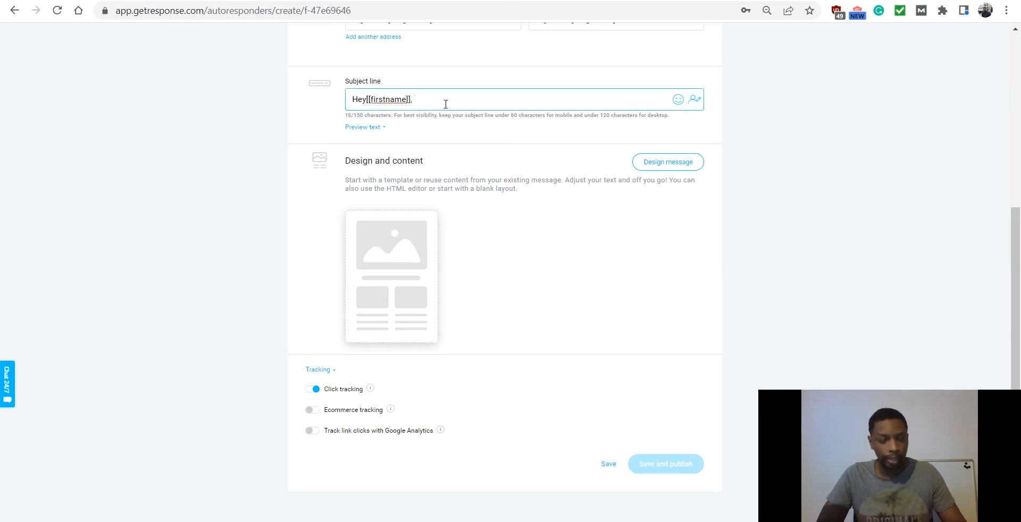
type("This is an example email")
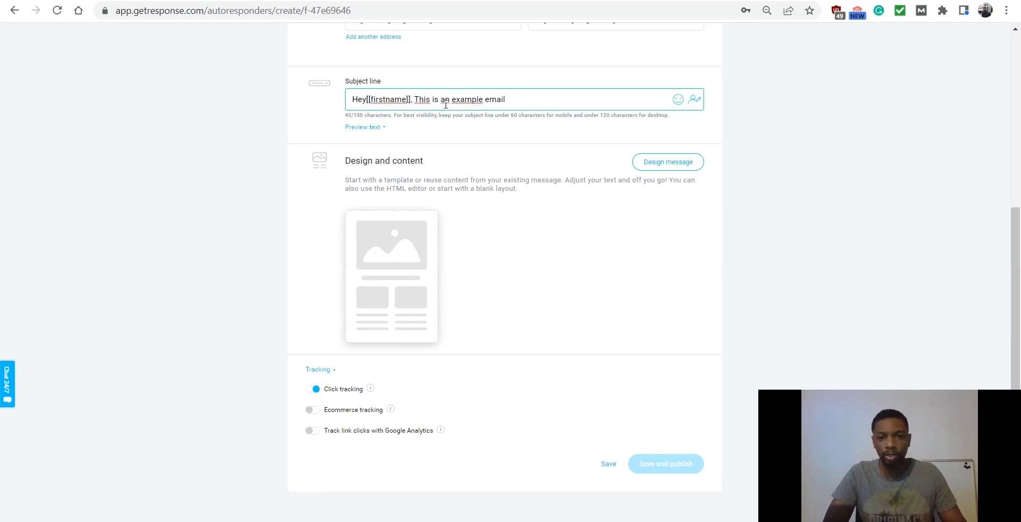
left_click(771, 278)
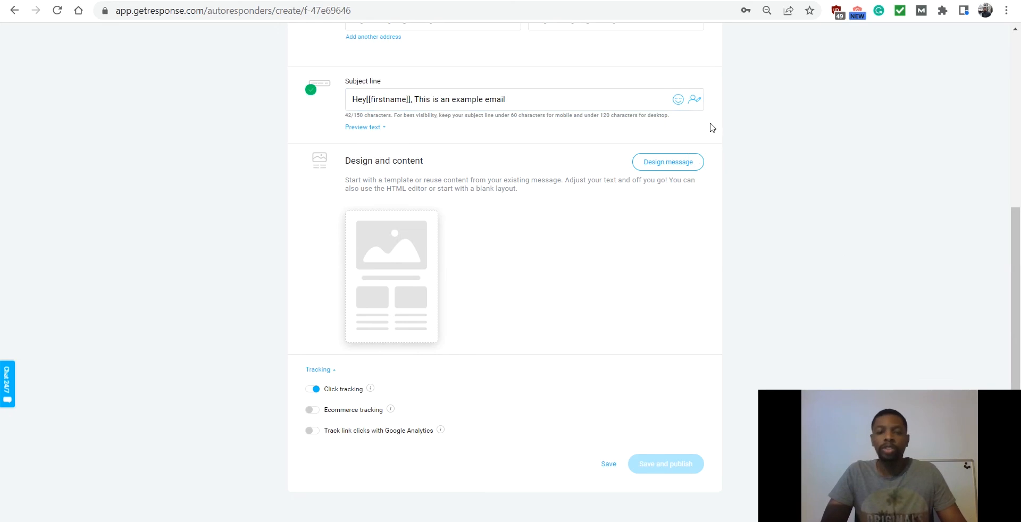
Step: Start designing the message from the predesigned template "Dark Mode - Feedback"
mouse_move(404, 274)
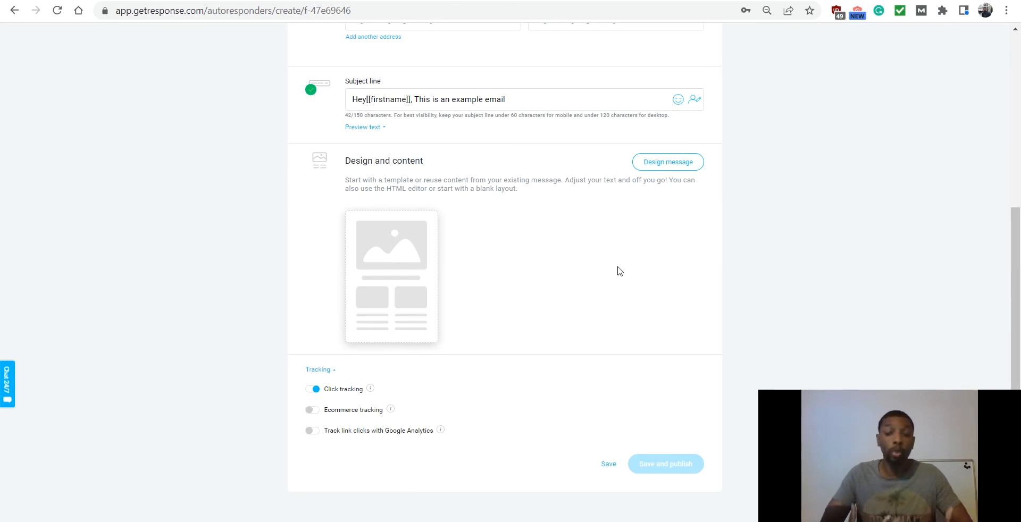
mouse_move(374, 235)
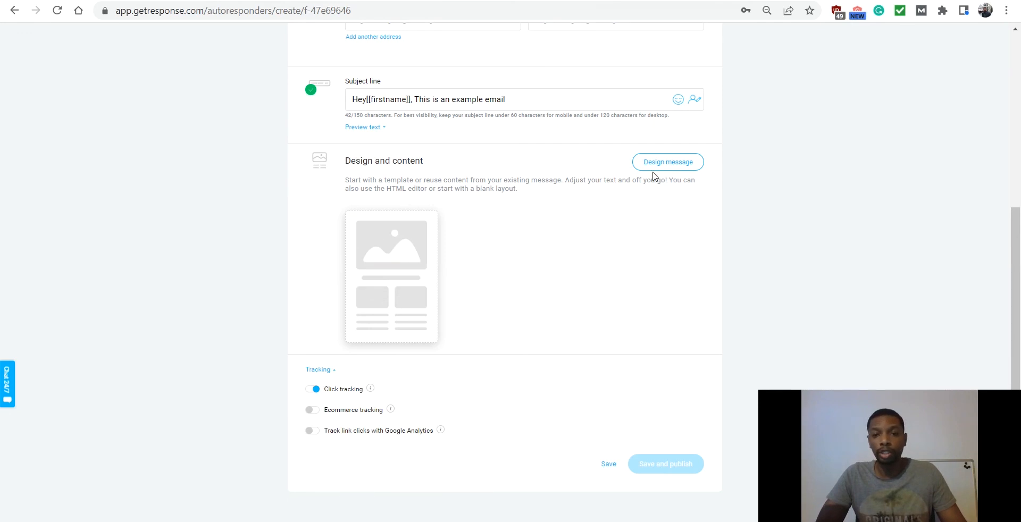
left_click(374, 280)
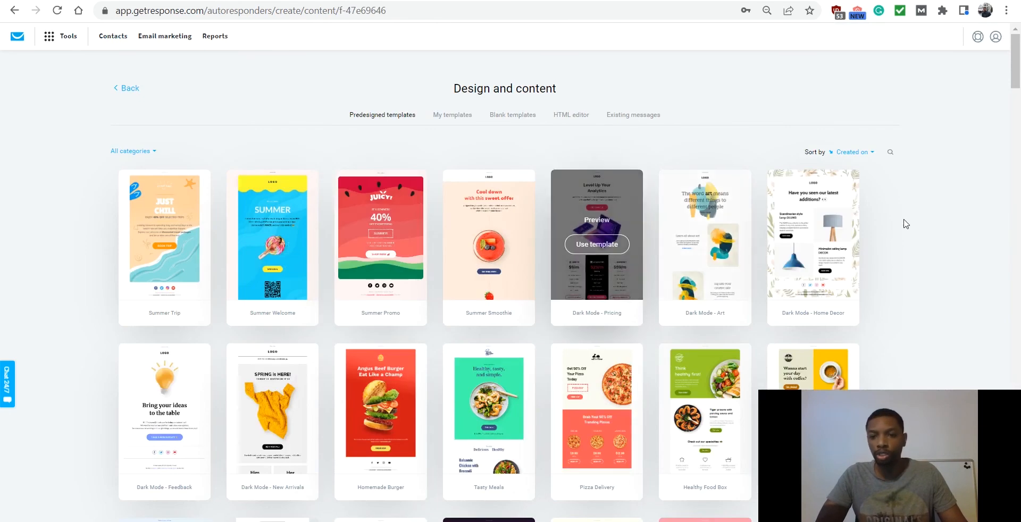
left_click_drag(1015, 68, 1005, 33)
scroll(1006, 61, "down", 3)
scroll(1009, 74, "up", 1)
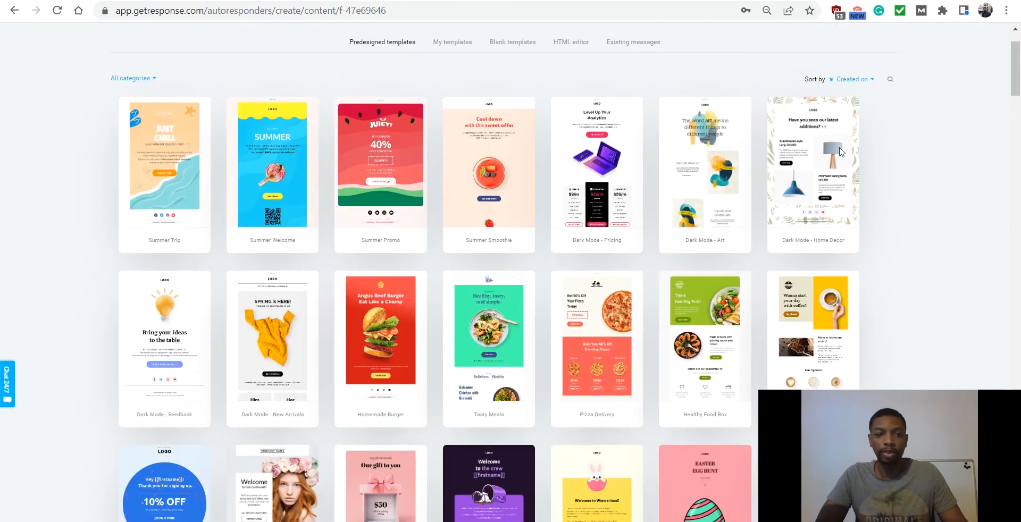
mouse_move(155, 344)
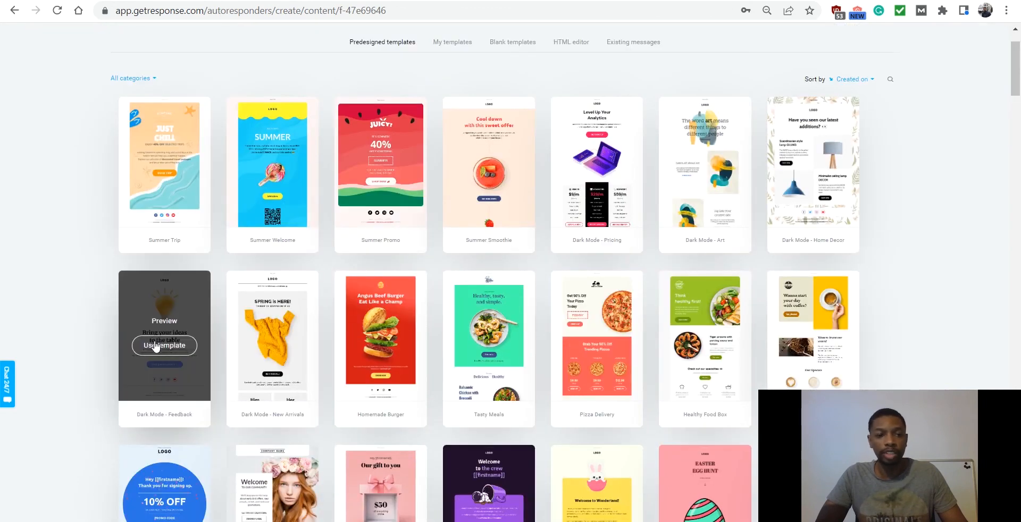
left_click(163, 349)
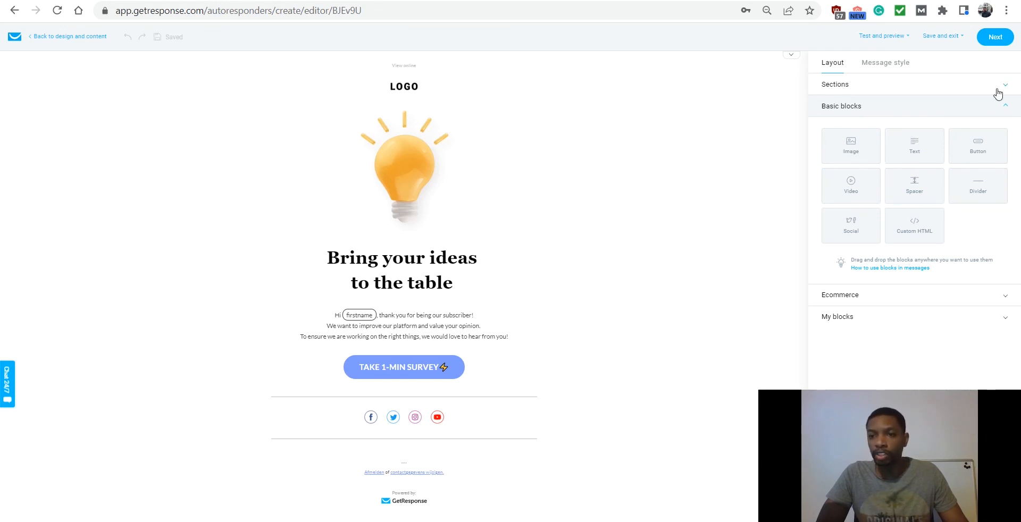
Step: Examine the general, header and footer options of the message style
left_click(899, 72)
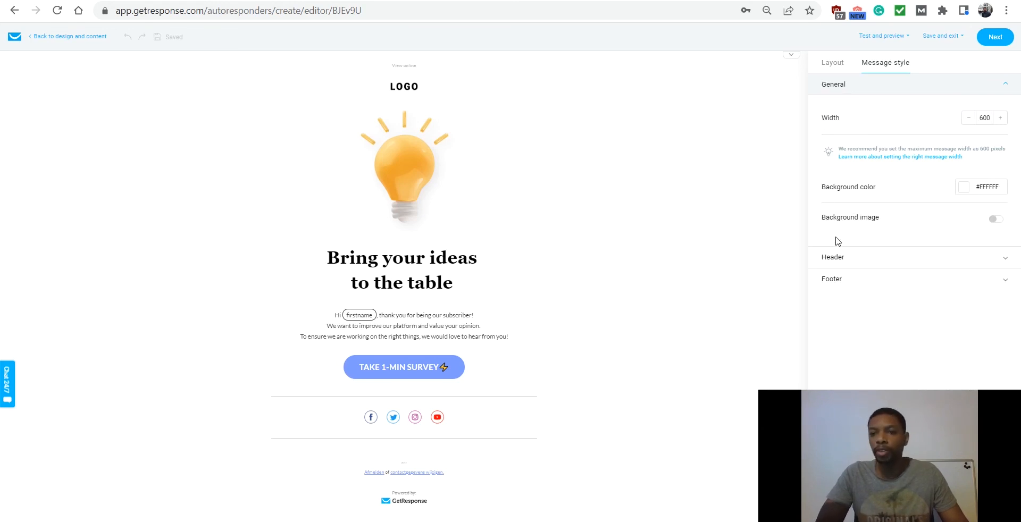
left_click(889, 260)
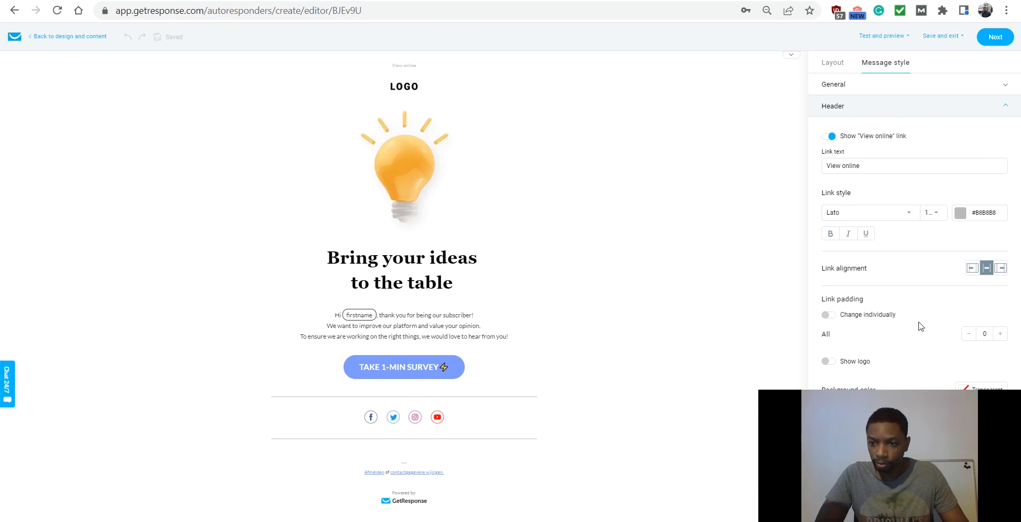
left_click(1005, 86)
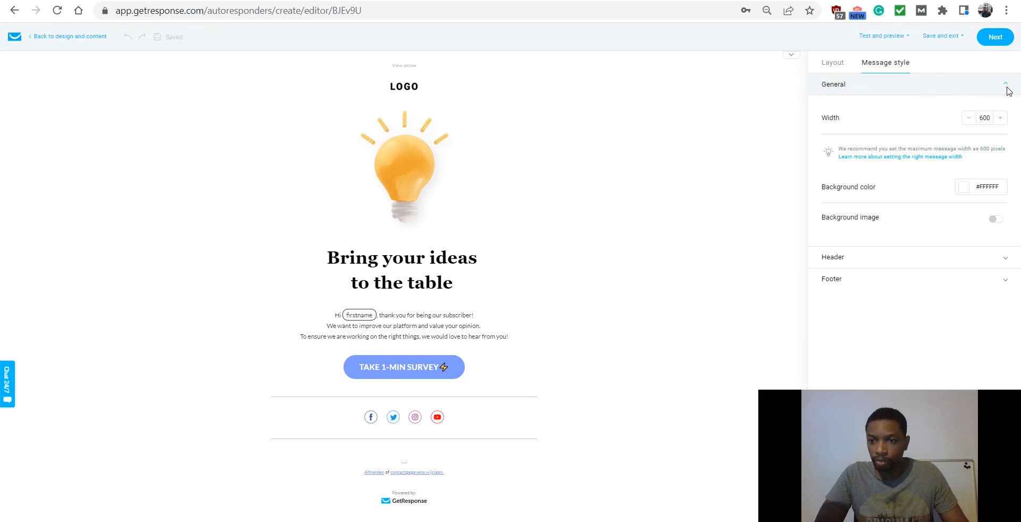
left_click(1005, 282)
left_click_drag(1013, 174, 1007, 252)
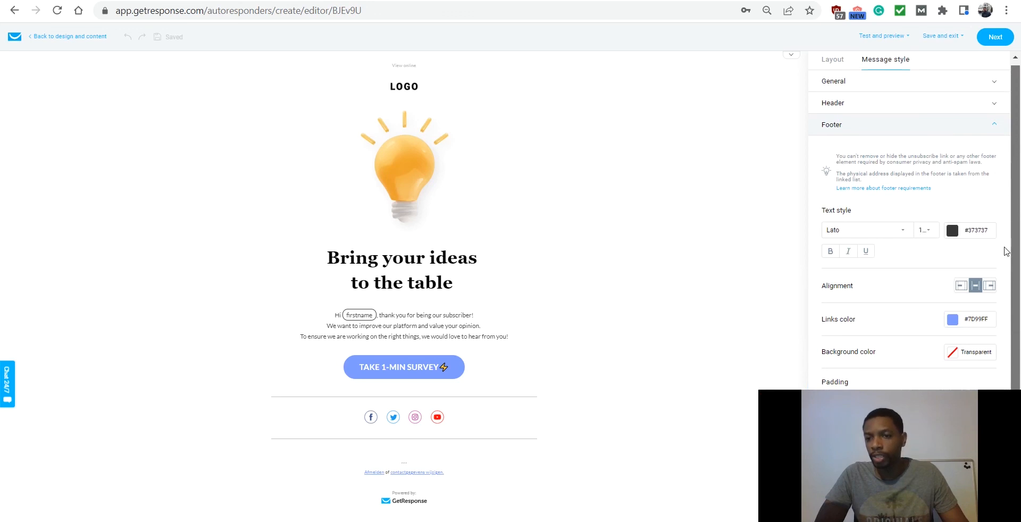
left_click_drag(1004, 210, 1003, 165)
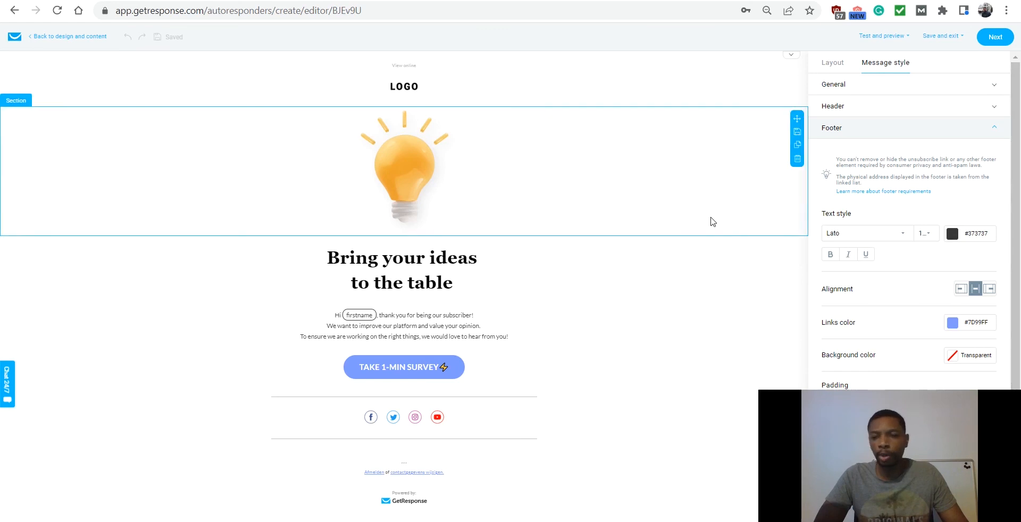
Step: Preview the message in desktop, mobile and comparison views, return to the layout, and choose the inbox preview
left_click(909, 38)
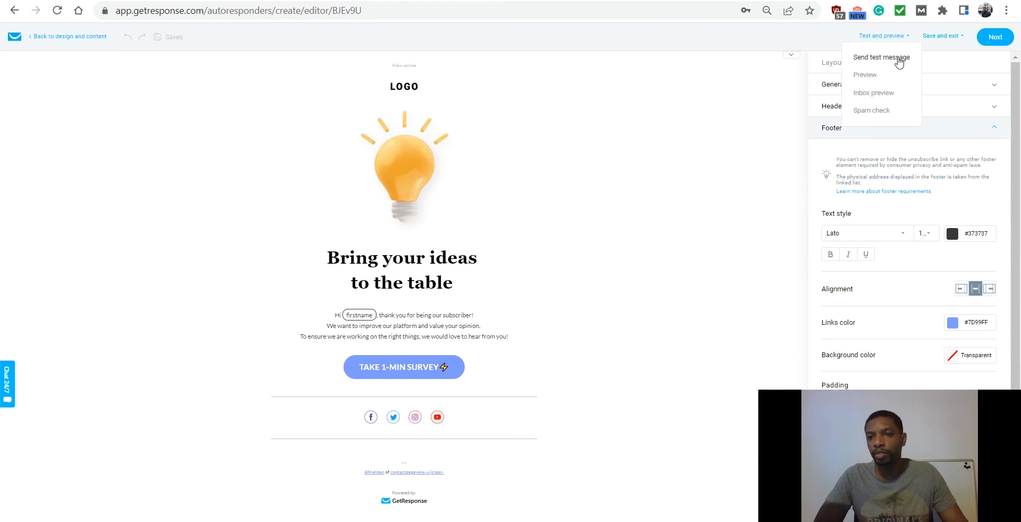
left_click(859, 79)
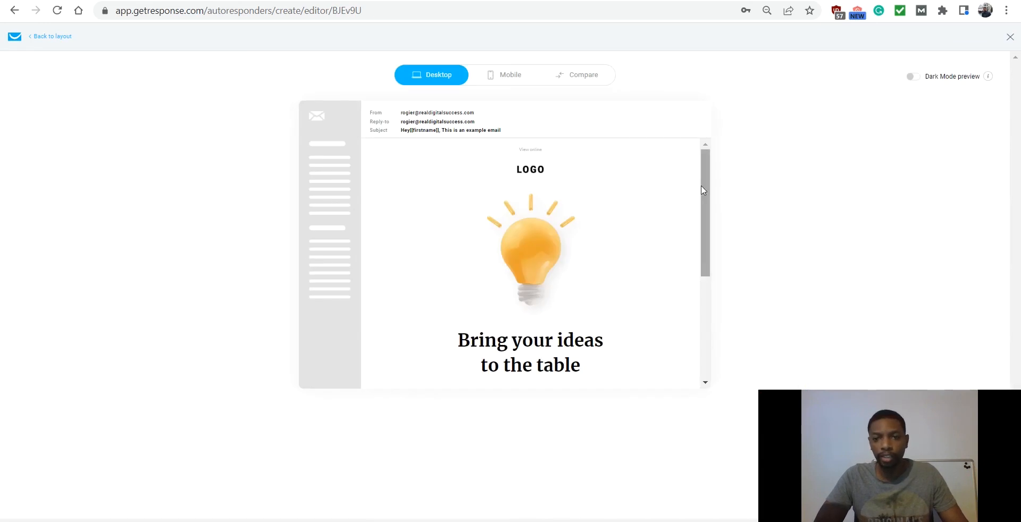
mouse_move(702, 185)
left_mouse_down()
mouse_move(703, 327)
mouse_move(700, 170)
left_mouse_up()
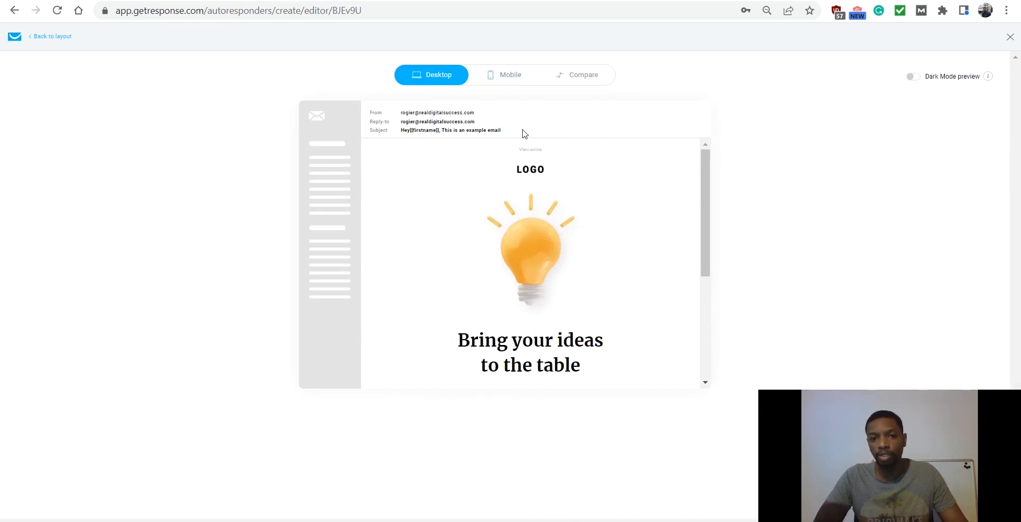
left_click(512, 80)
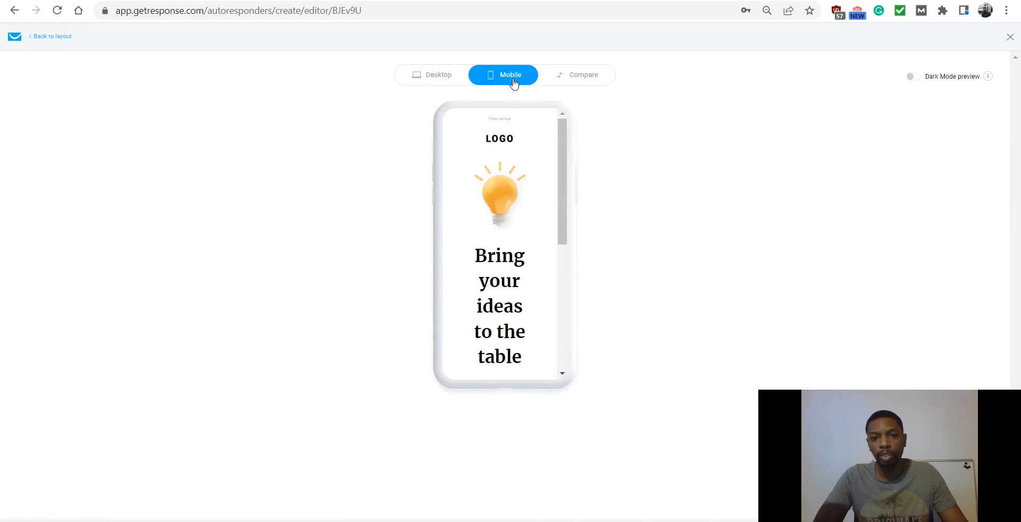
left_click_drag(561, 169, 561, 128)
left_click(575, 82)
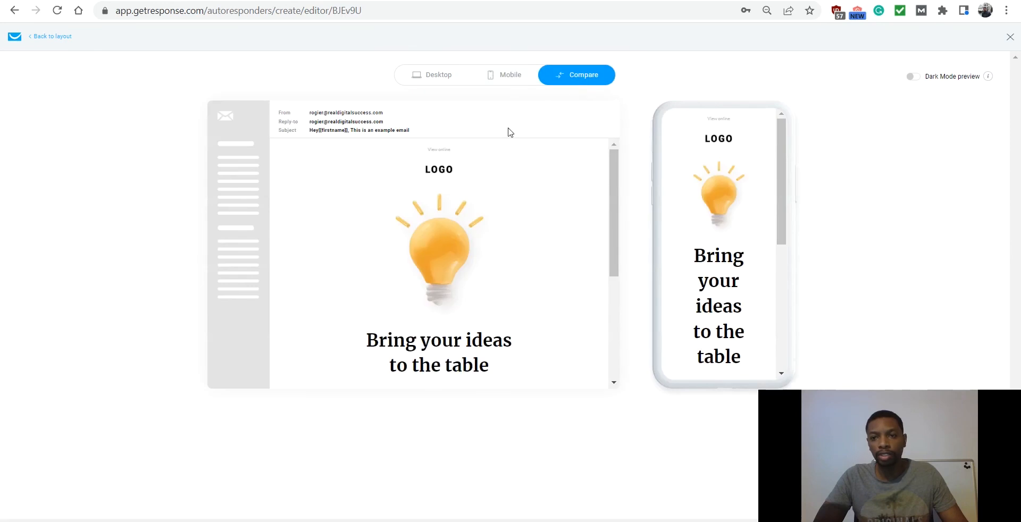
left_click(496, 85)
left_click(450, 83)
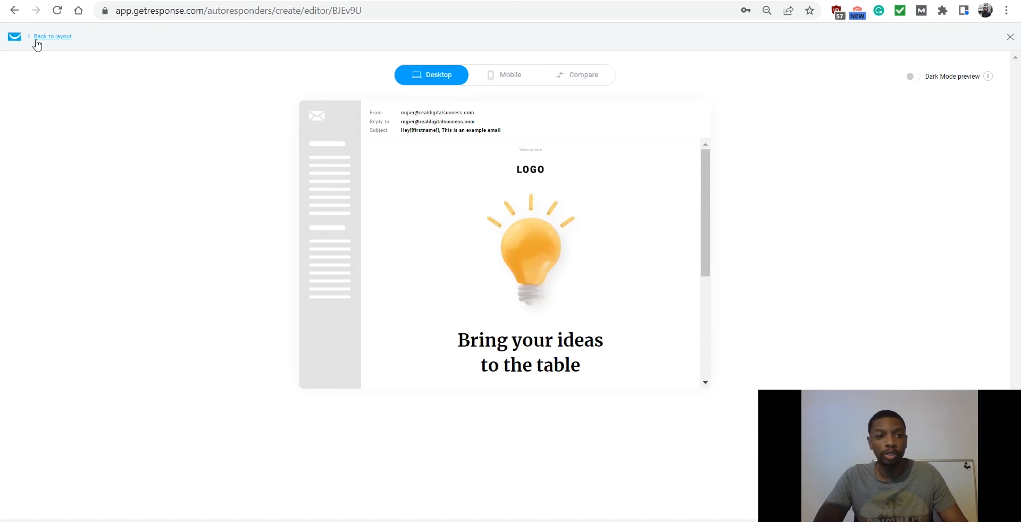
left_click(52, 36)
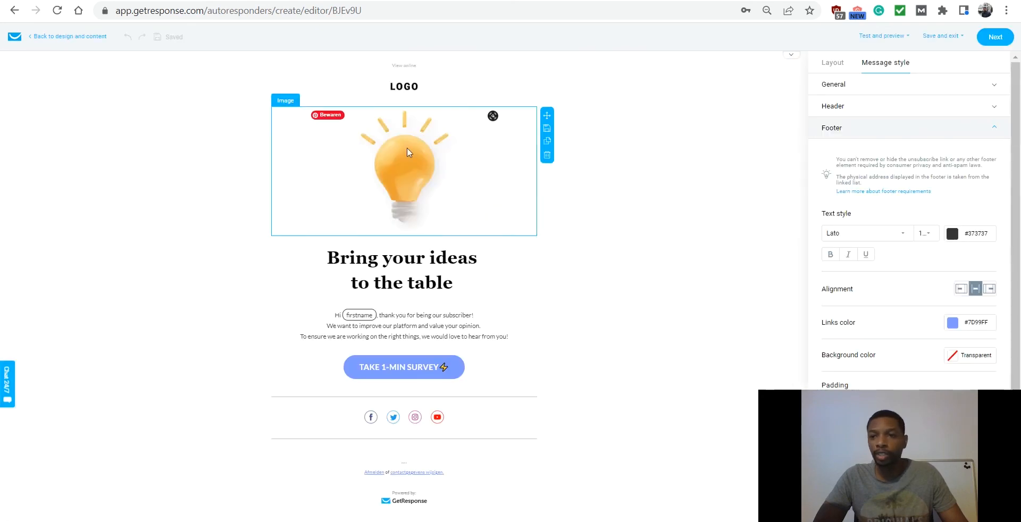
left_click(894, 36)
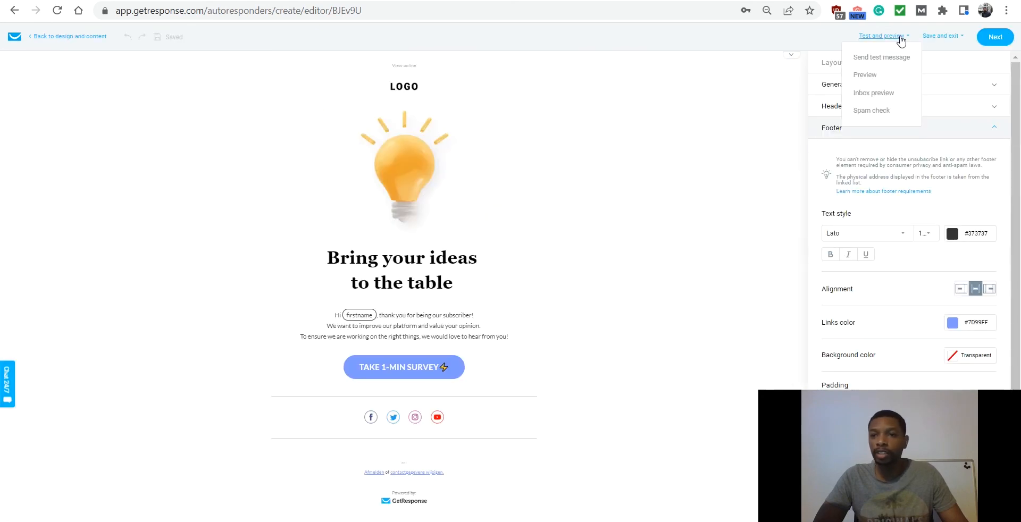
left_click(870, 93)
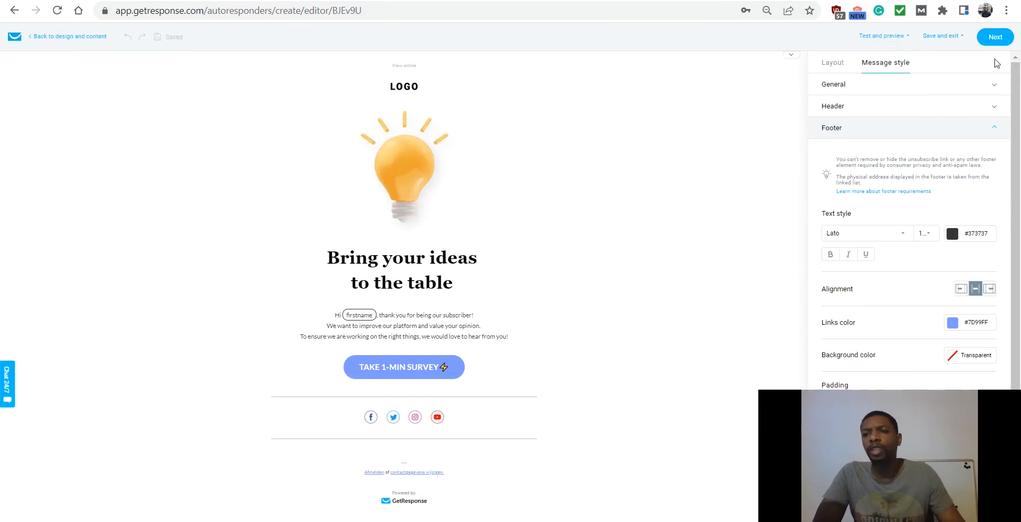
Step: Finish the message design and review the autoresponder's setup from its name through the tracking options
left_click(991, 42)
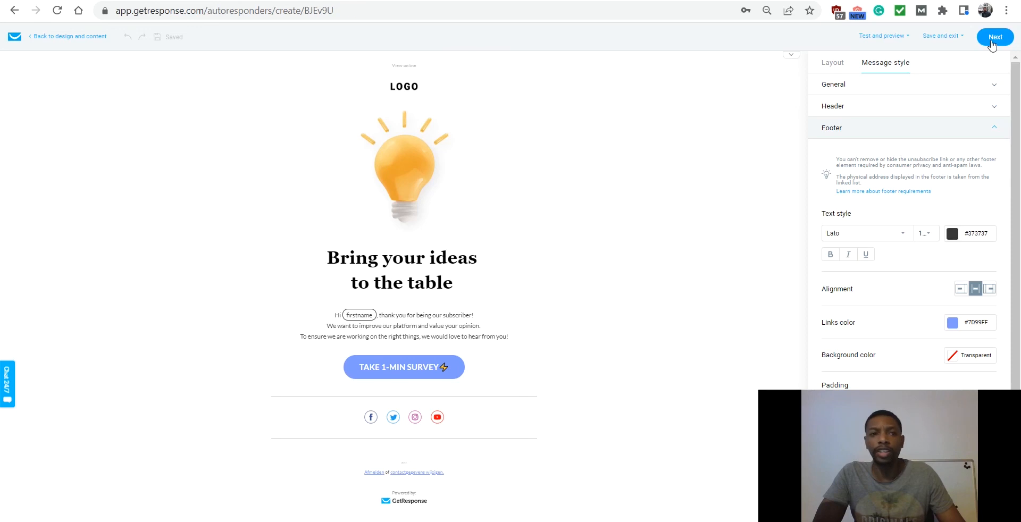
scroll(1006, 257, "down", 3)
scroll(1006, 257, "up", 3)
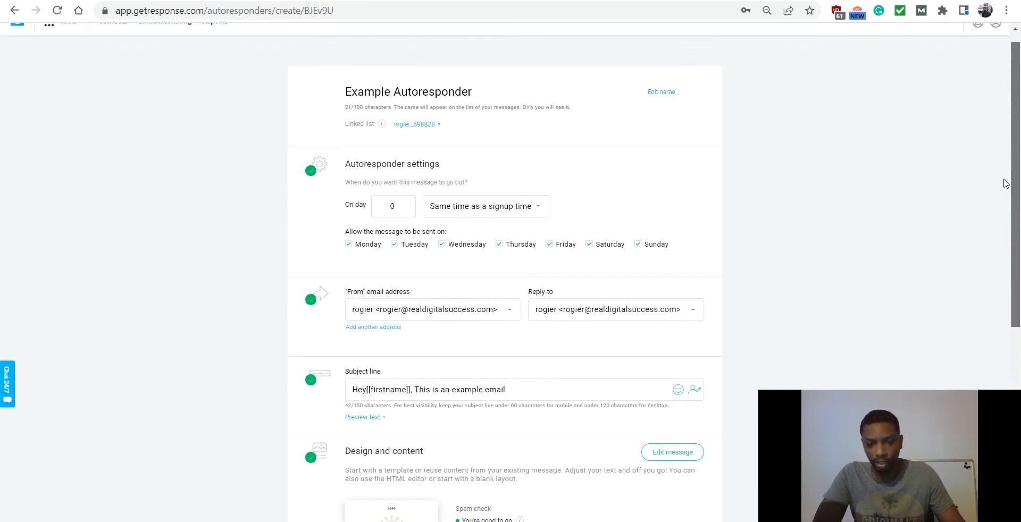
scroll(1012, 292, "down", 4)
scroll(1012, 292, "down", 3)
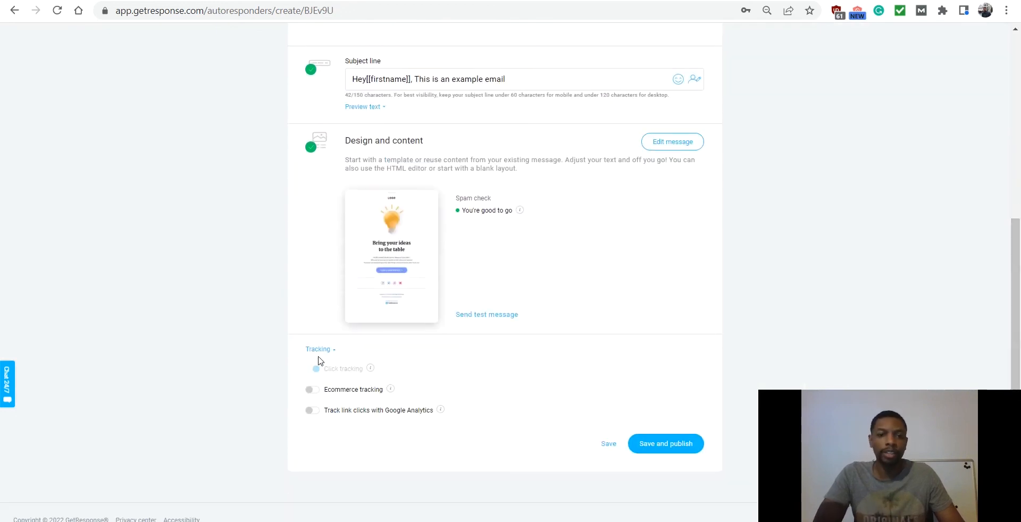
scroll(328, 458, "down", 1)
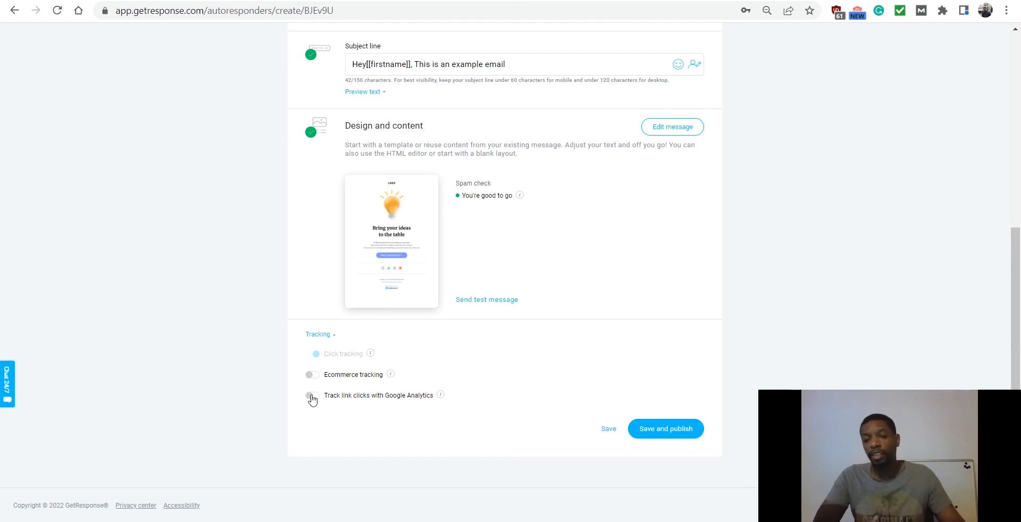
Step: Save and publish the autoresponder, and agree to send it immediately to the people further down the cycle
left_click(664, 429)
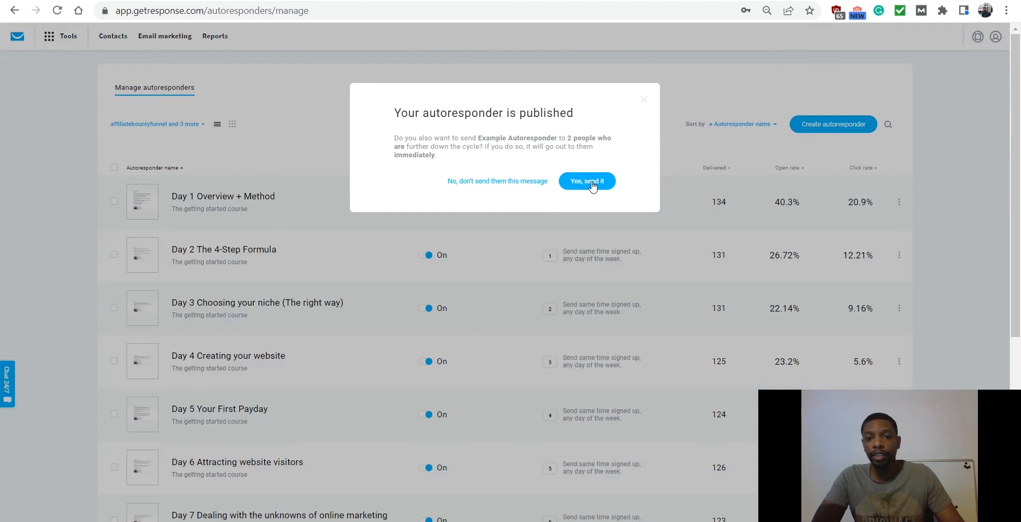
left_click(593, 182)
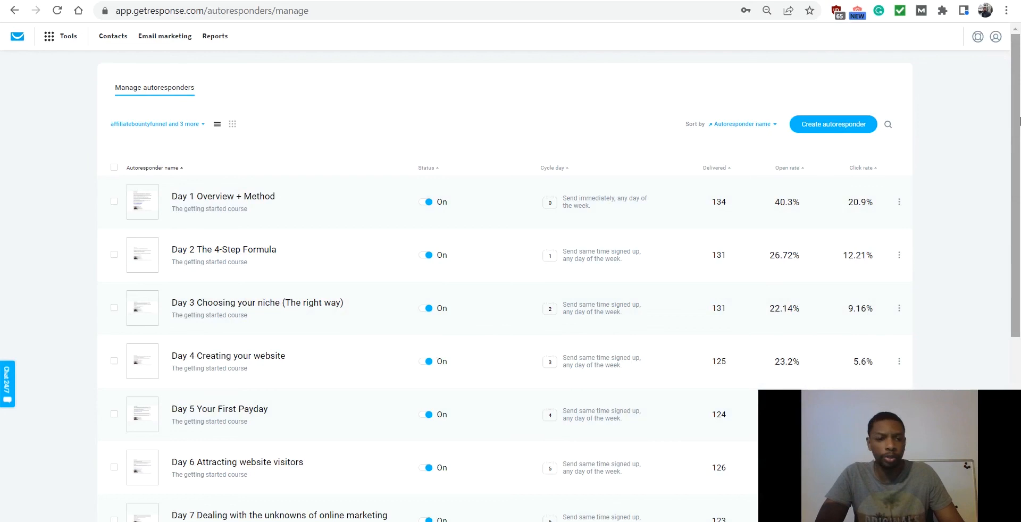
Step: Look through the list of managed autoresponders for the "Example Autoresponder" entry
left_click_drag(1020, 121, 1009, 162)
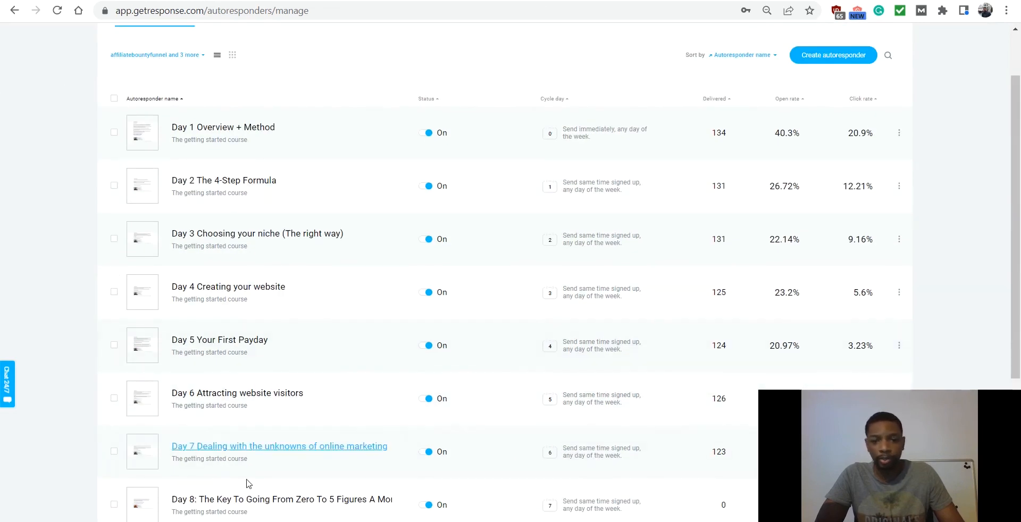
left_click_drag(1017, 141, 1017, 195)
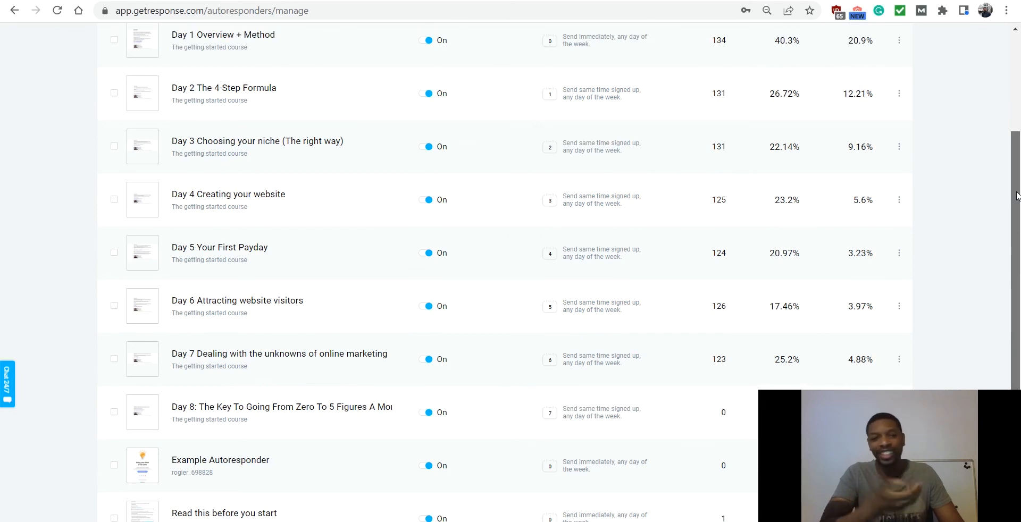
left_click_drag(1016, 192, 1017, 97)
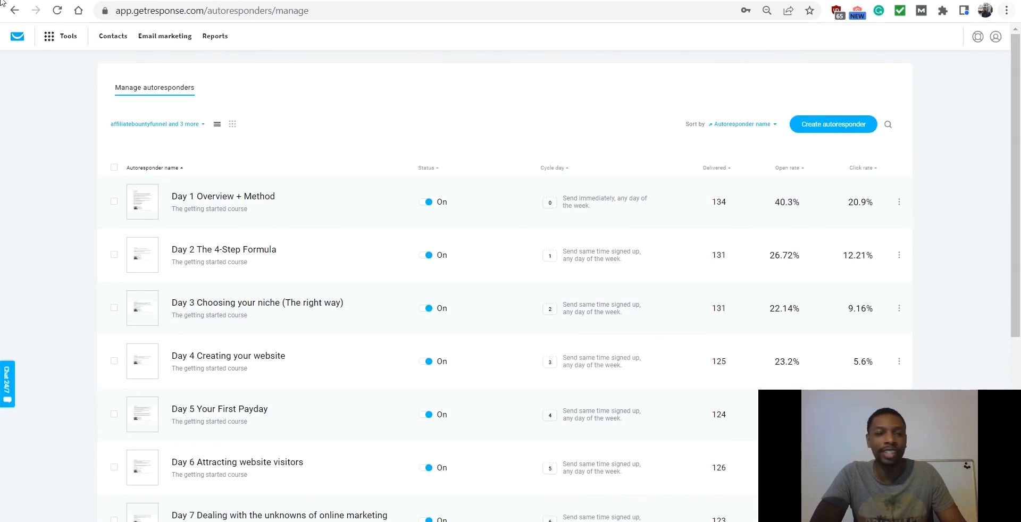